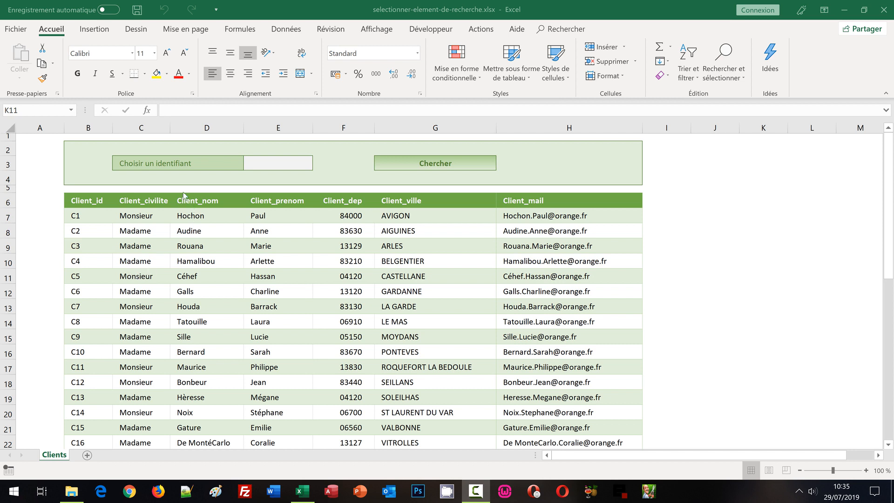
- Examine the empty identifier cell E3, the Client_id column, the Chercher cell G3 and the client record in row 16
left_click(278, 161)
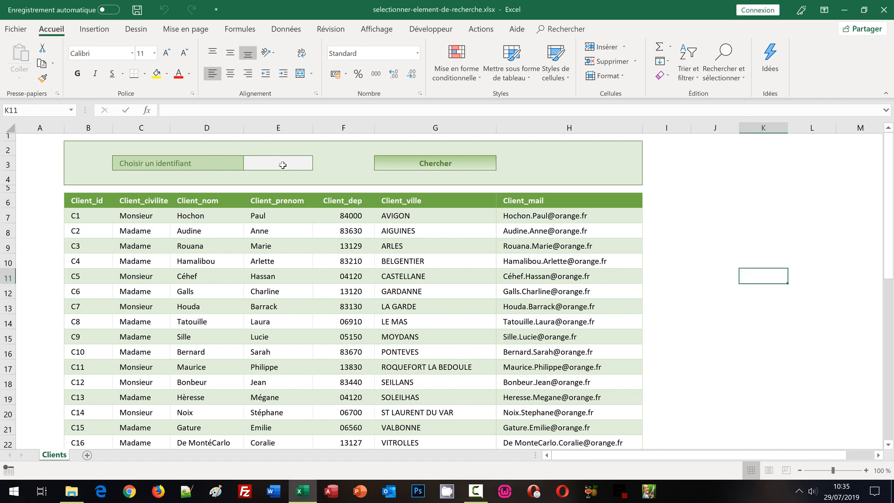
left_click(283, 165)
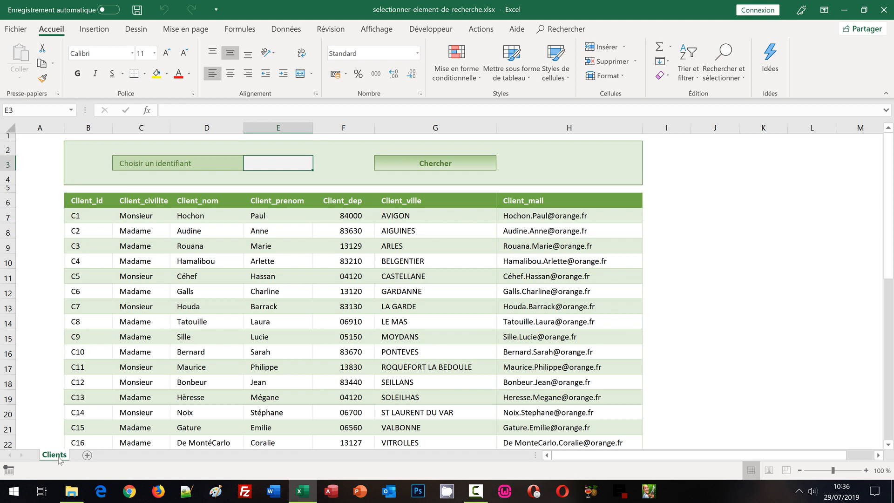
left_click(94, 219)
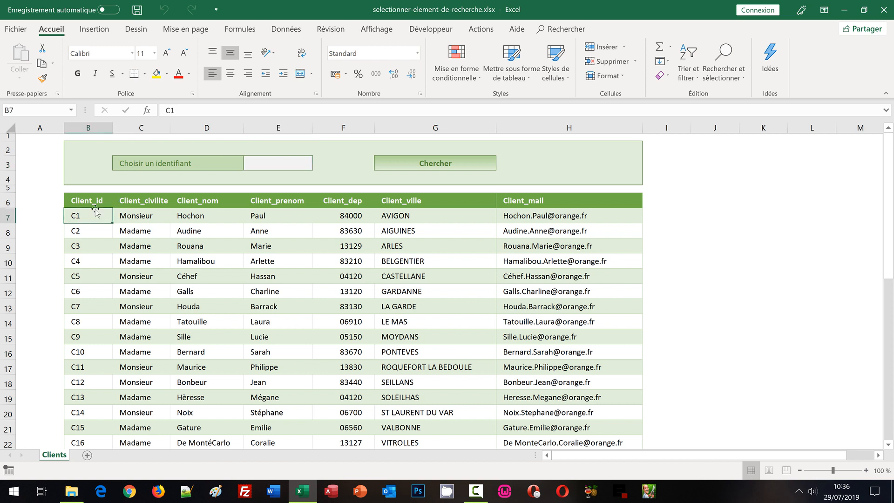
left_click(88, 128)
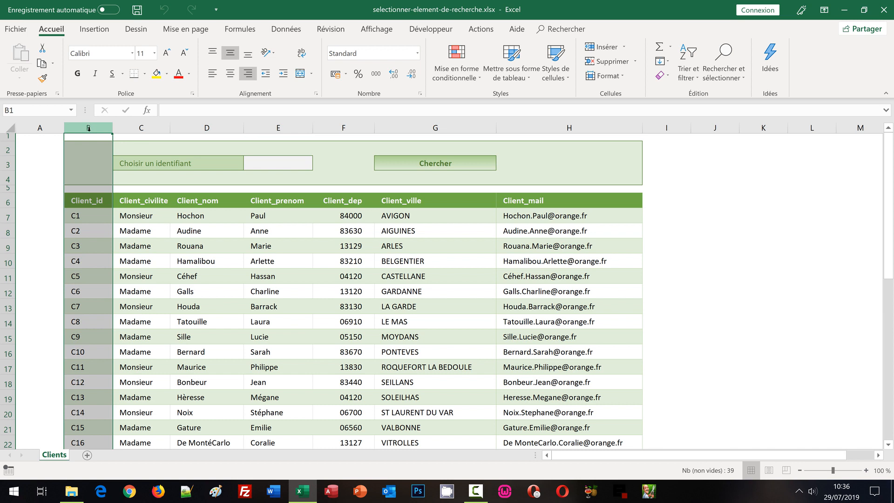
left_click(276, 165)
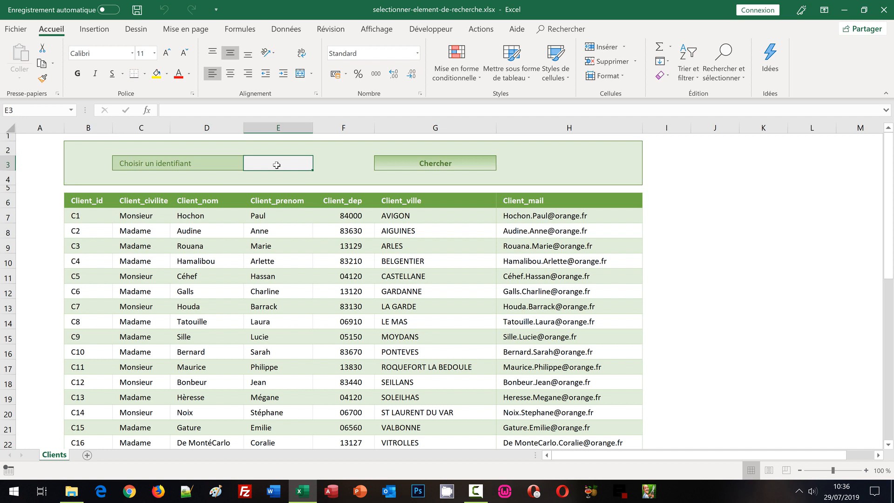
left_click(452, 164)
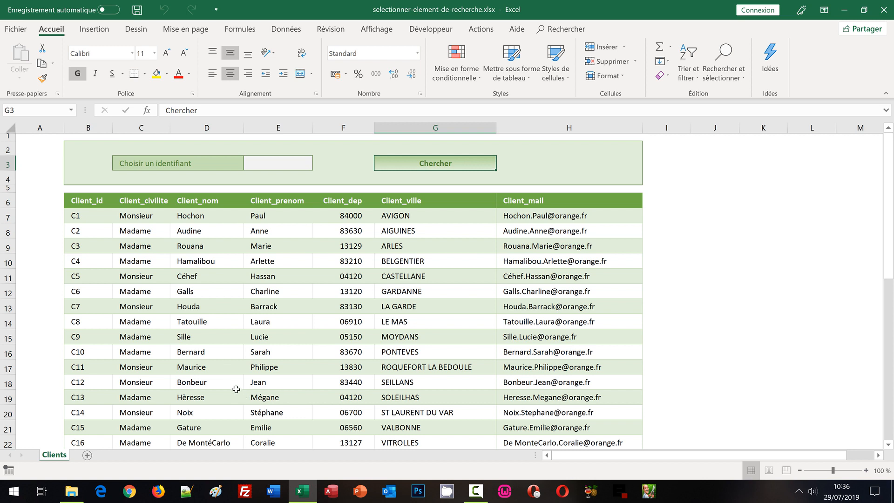
left_click_drag(105, 352, 566, 348)
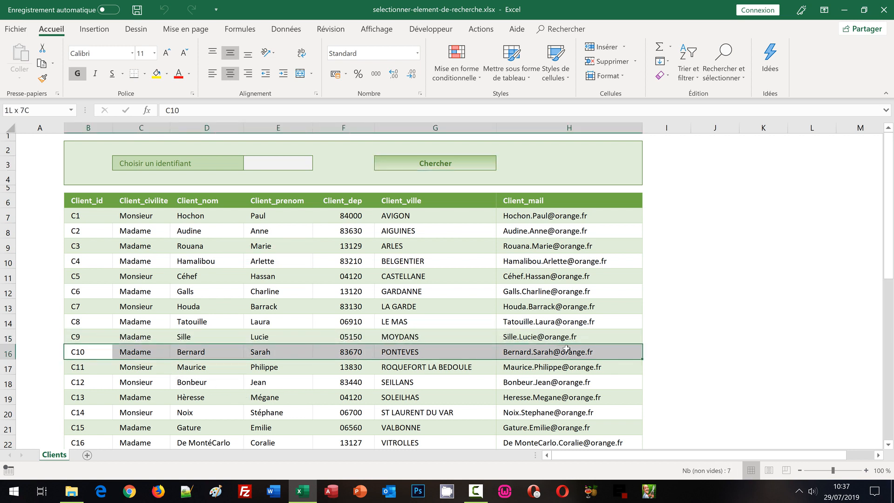
left_click(739, 223)
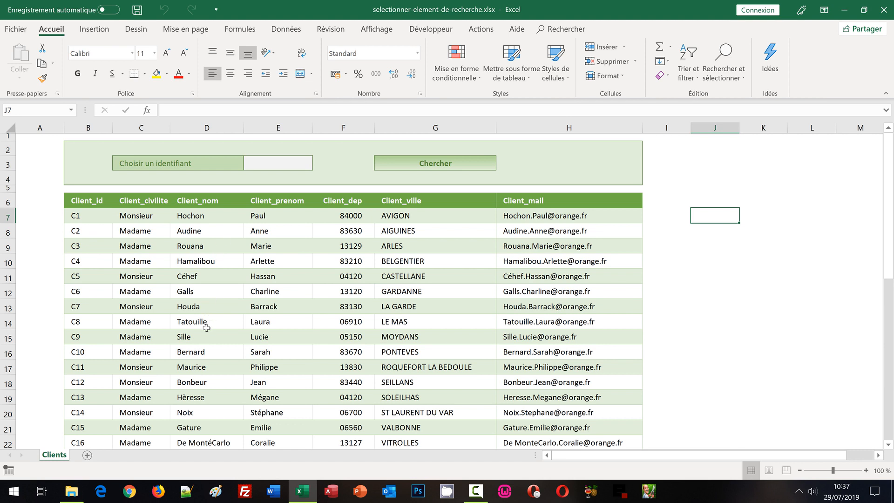
- Freeze the panes above row 7 so the search area and table headers stay in place when the client list scrolls
left_click(92, 202)
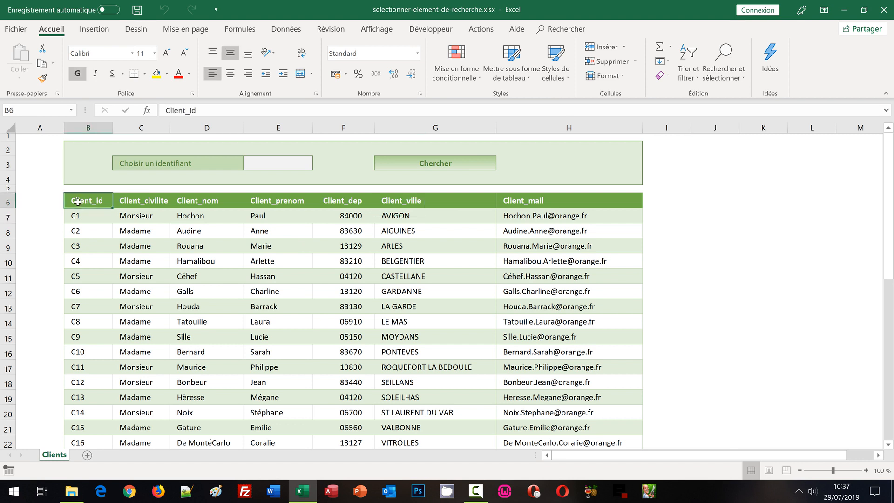
left_click(7, 202)
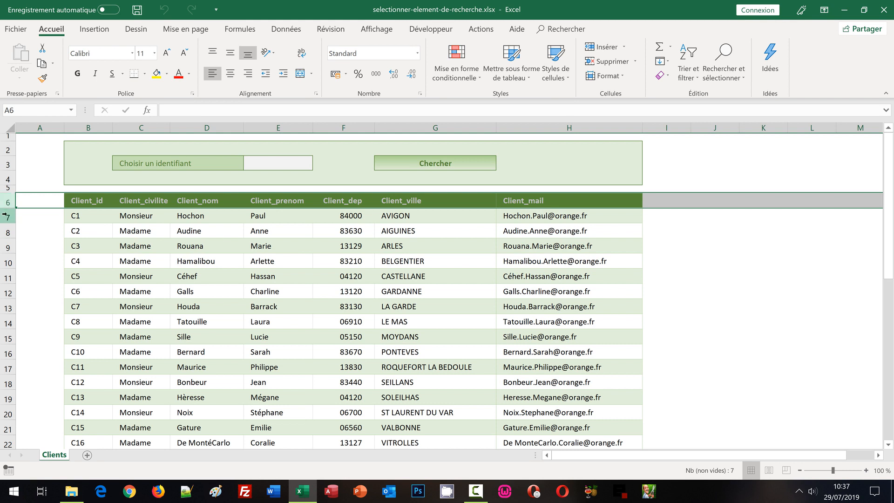
left_click(6, 217)
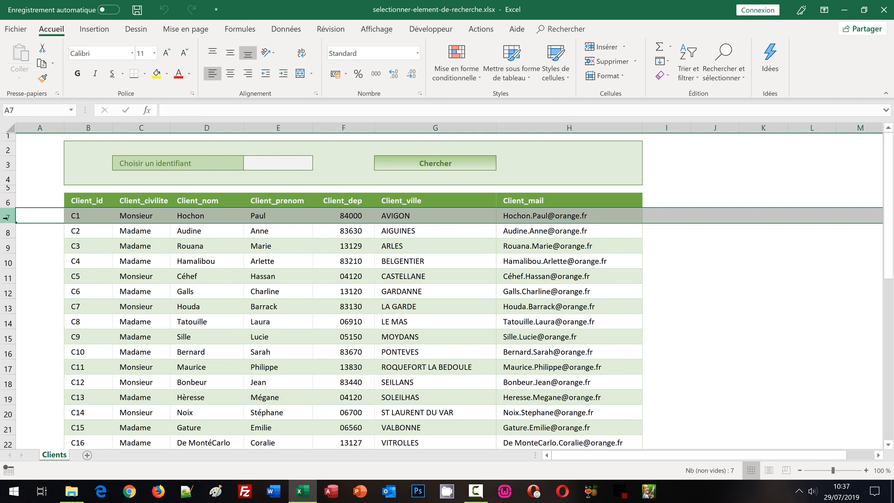
left_click(379, 32)
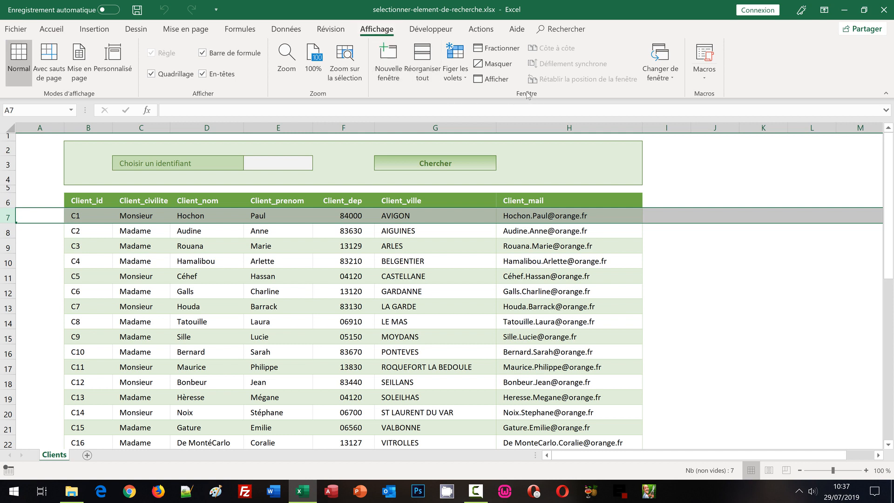
left_click(452, 69)
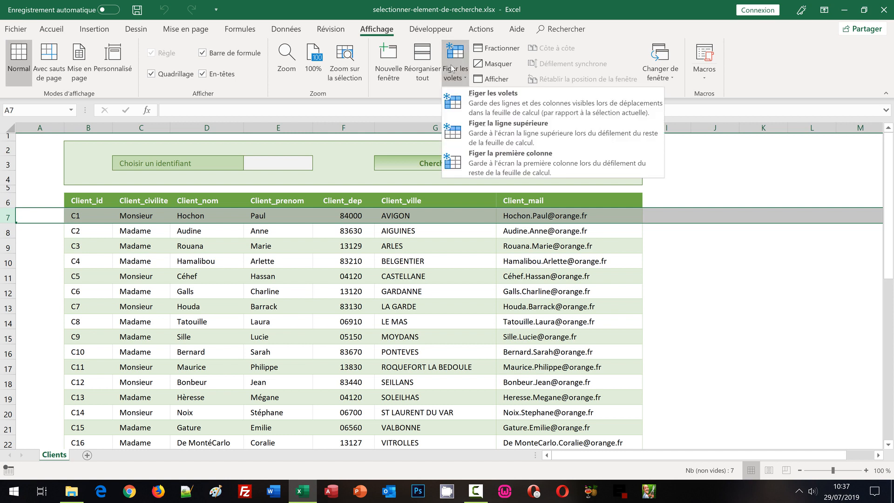
left_click(474, 104)
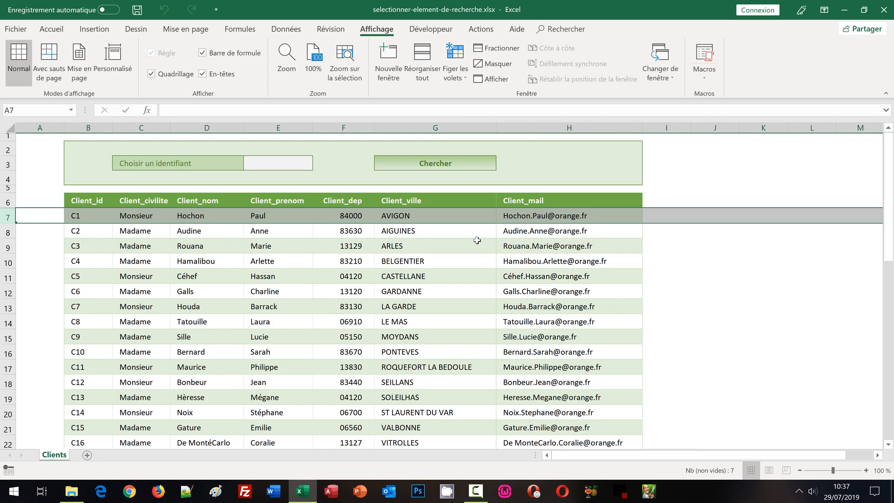
scroll(675, 307, "down", 4)
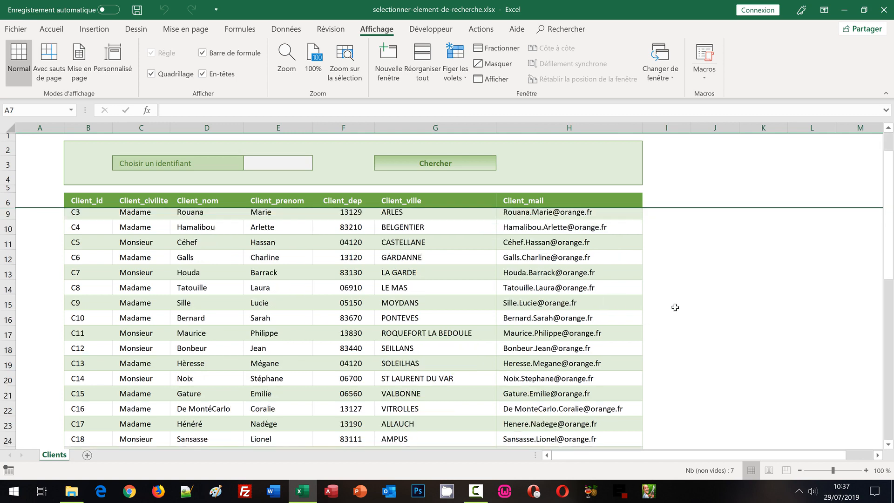
scroll(675, 308, "down", 5)
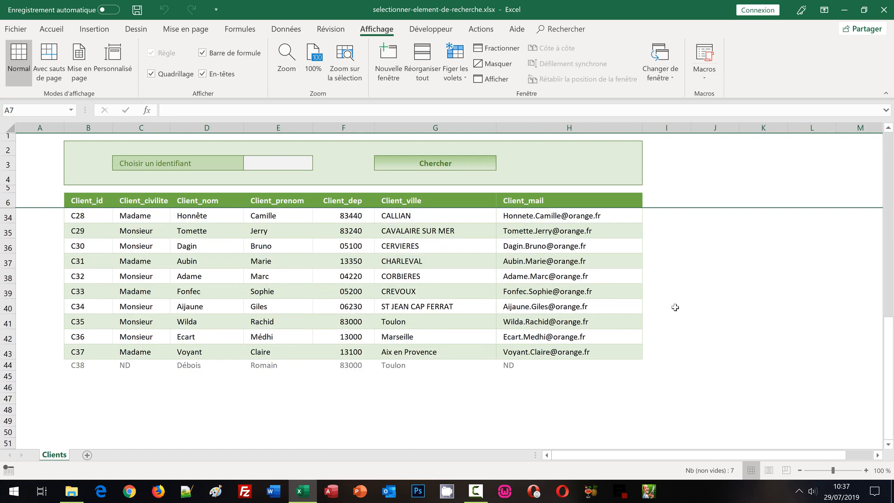
scroll(676, 307, "down", 1)
scroll(675, 308, "up", 10)
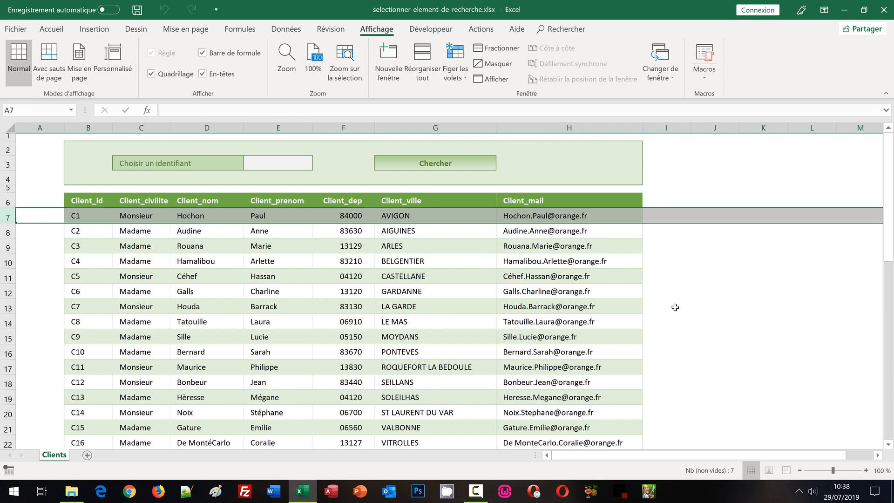
left_click(668, 280)
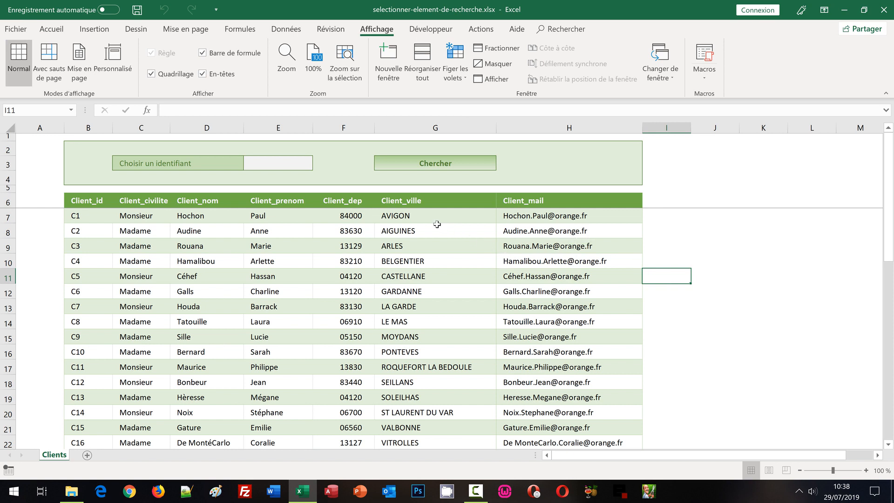
- Start a data validation rule on the identifier cell E3 that allows values from a list (Liste)
left_click(294, 165)
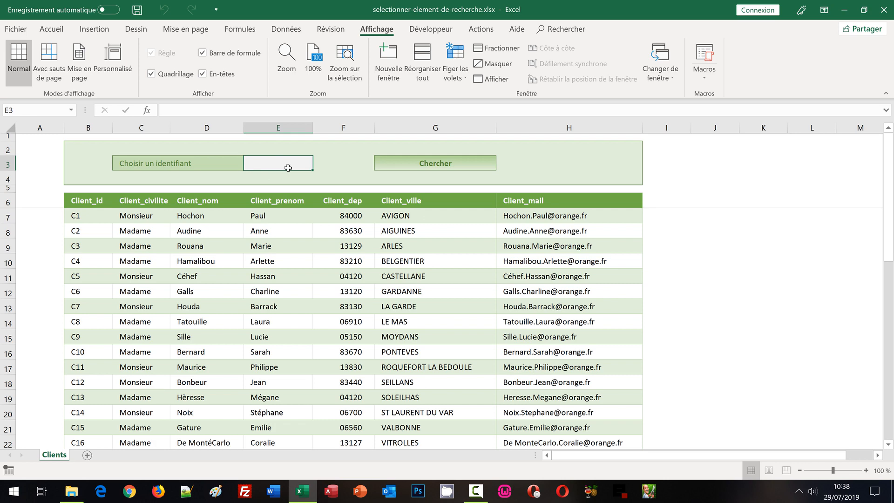
left_click(281, 31)
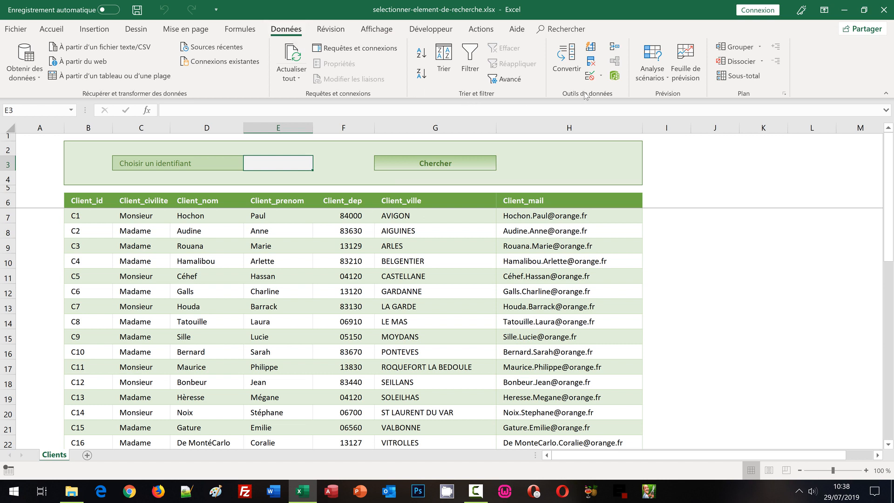
left_click(590, 78)
left_click_drag(483, 244, 380, 81)
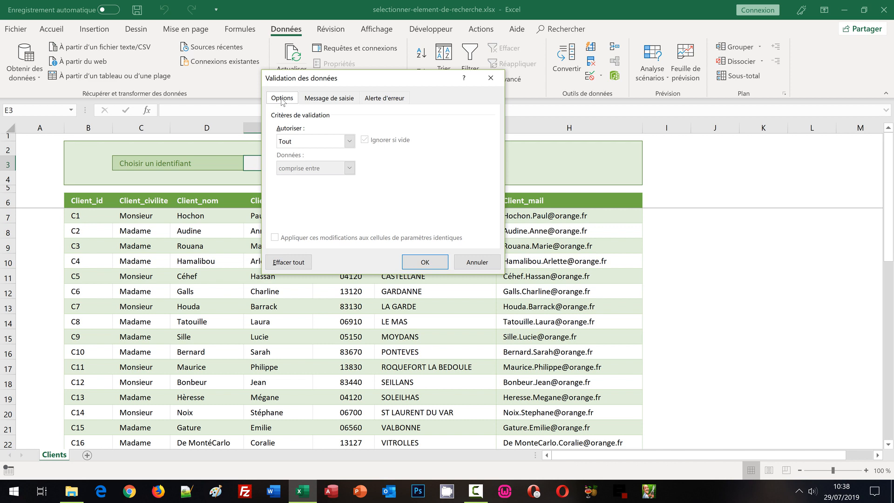
left_click(350, 142)
left_click(306, 175)
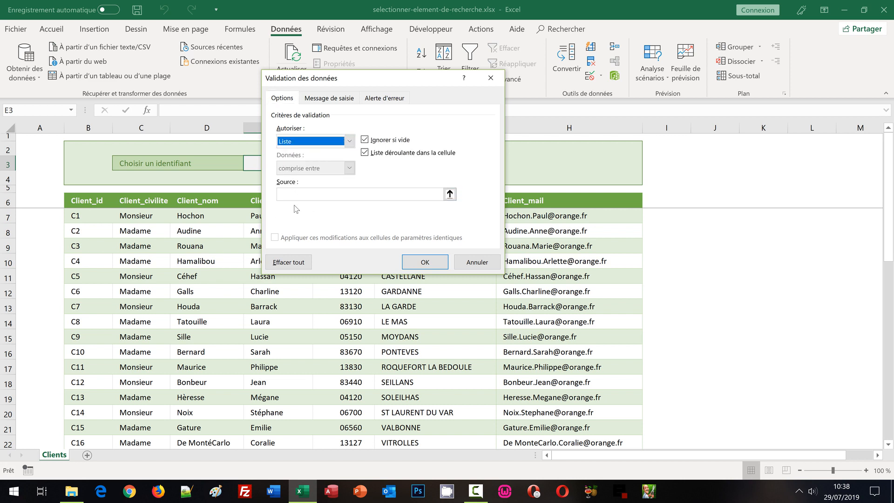
- Set the list source of the validation rule to =$B$7:$B$44 and apply the rule
left_click(295, 194)
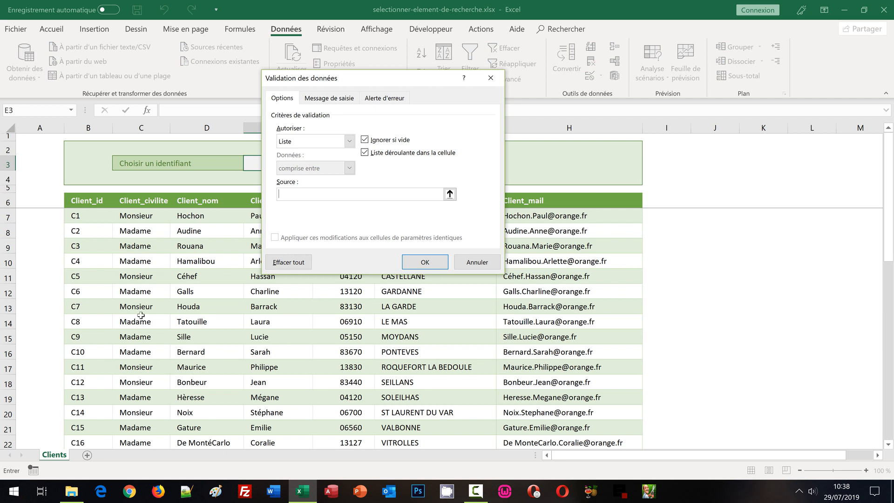
left_click(80, 214)
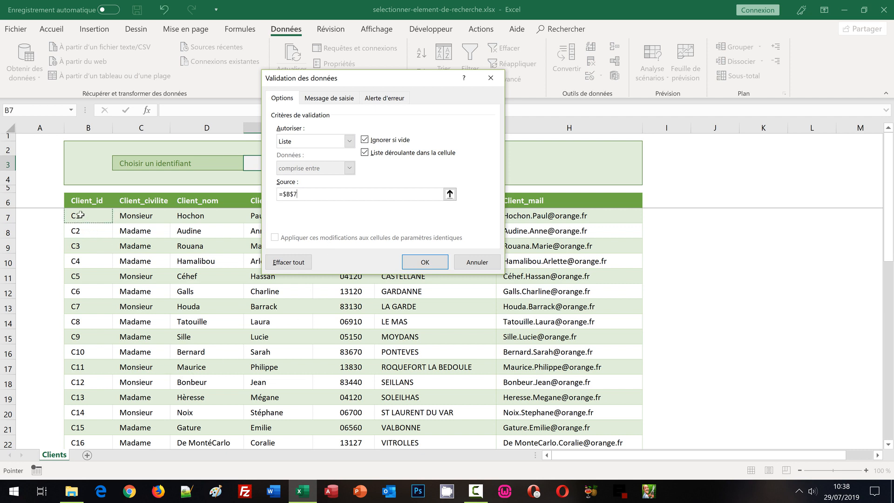
left_click(889, 431)
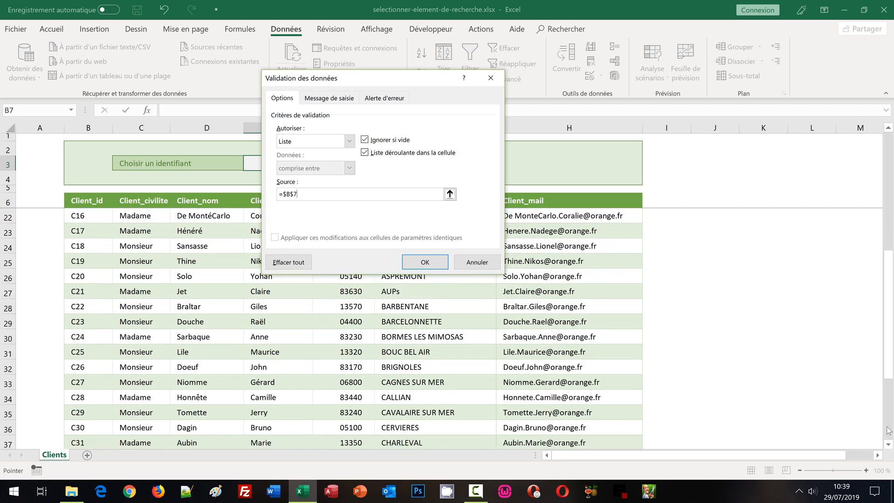
left_click(888, 431)
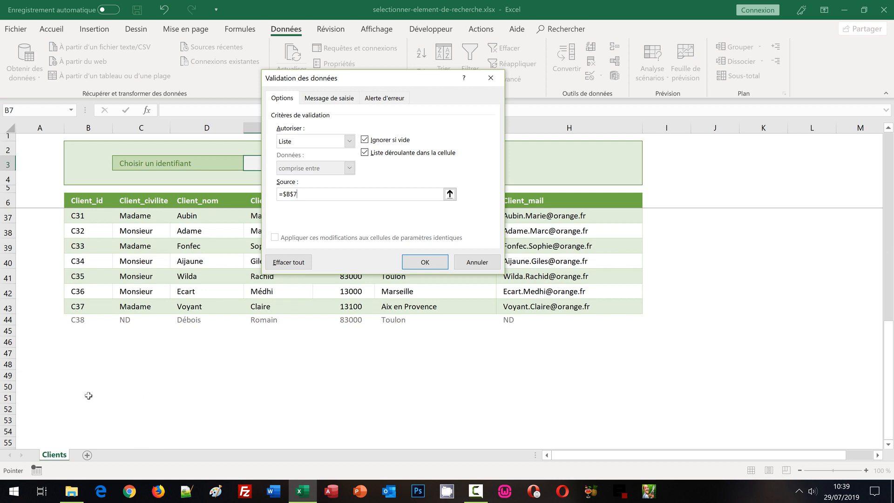
left_click(80, 320, "shift")
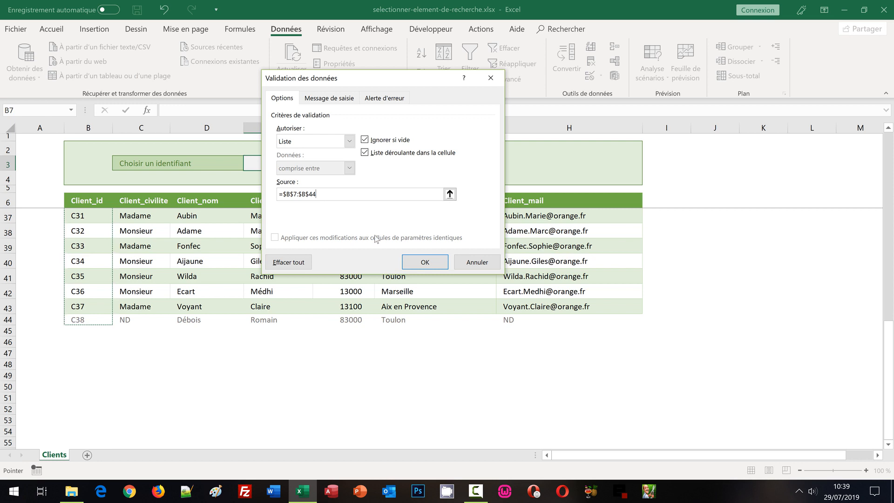
left_click(424, 262)
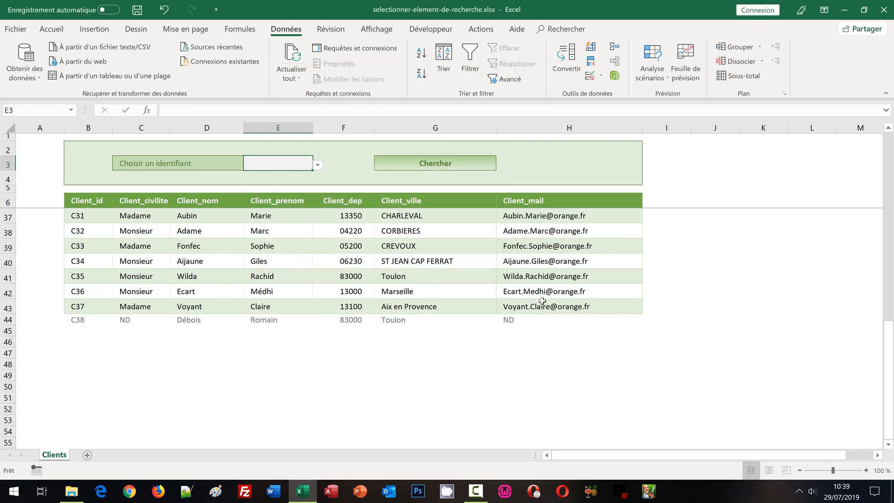
- Check the entries offered by the drop-down list in cell E3 without choosing an identifier
scroll(545, 300, "up", 3)
scroll(643, 282, "up", 7)
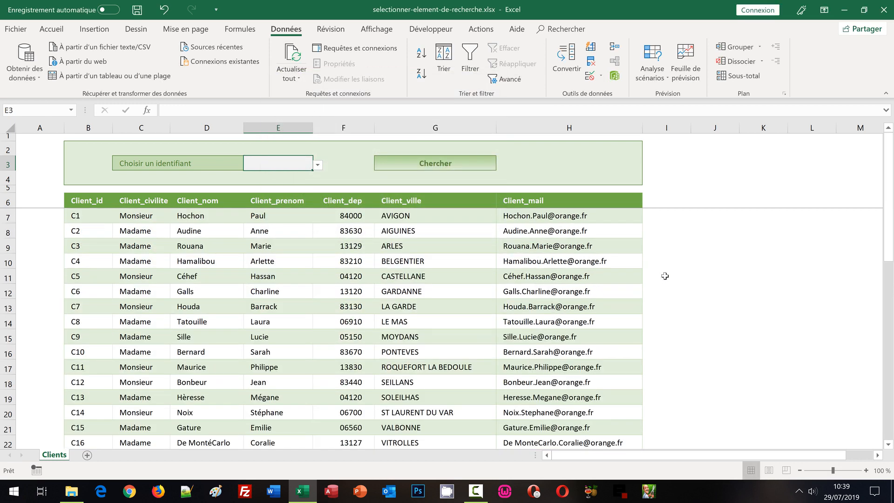
left_click(657, 245)
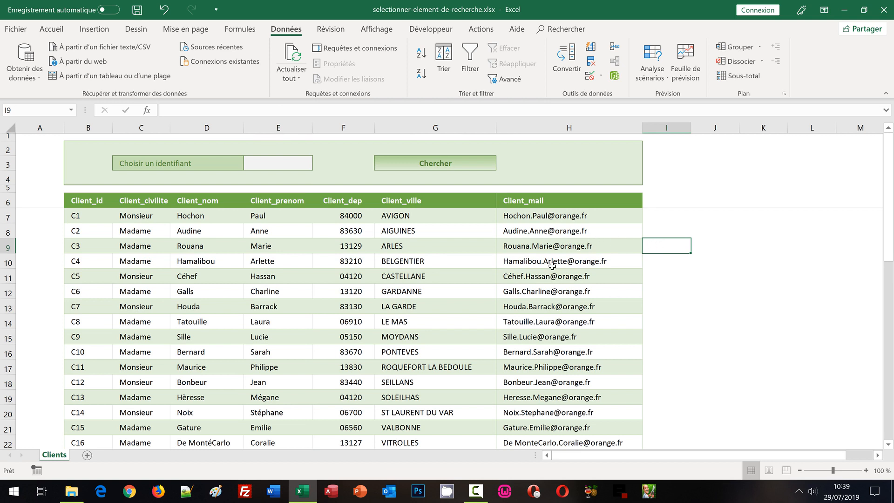
left_click(293, 166)
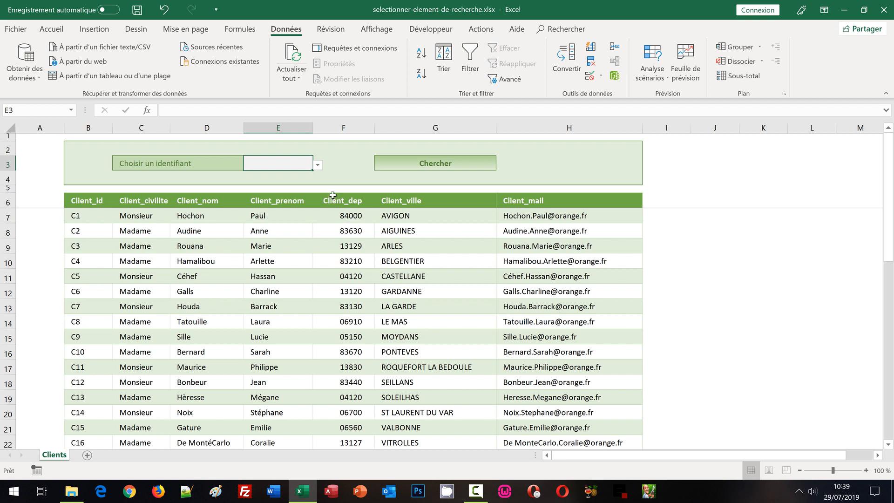
left_click(318, 165)
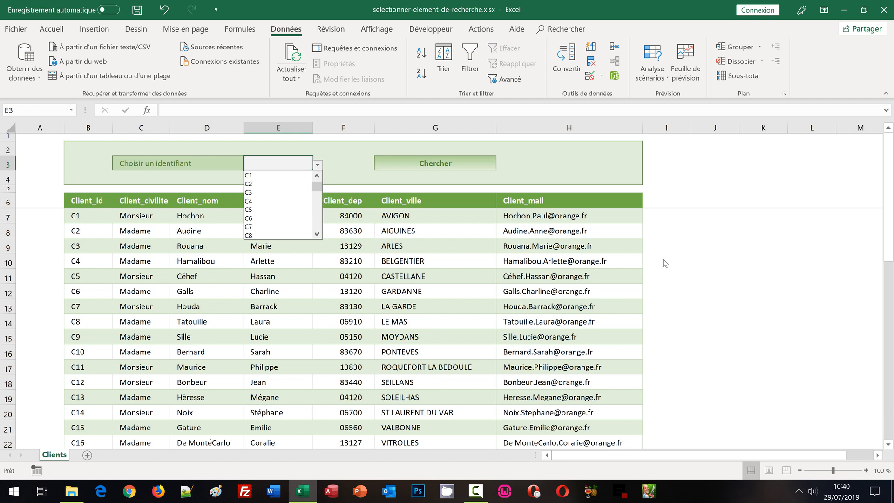
left_click(664, 273)
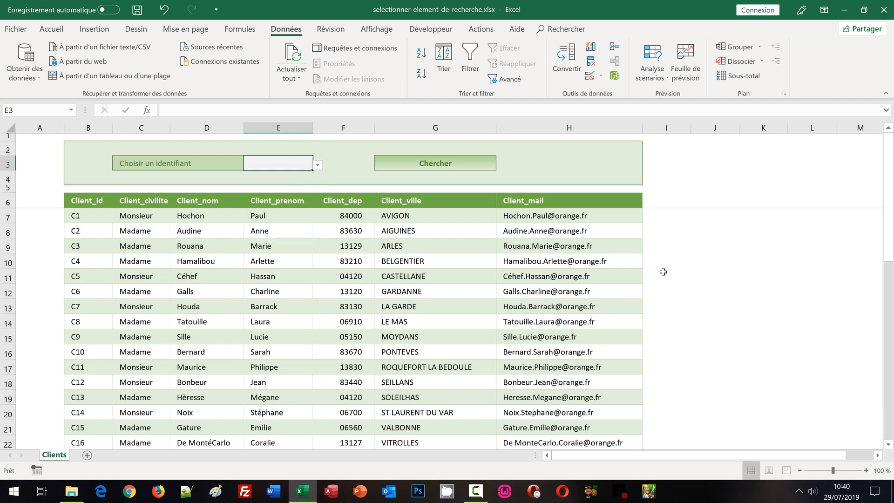
left_click(664, 279)
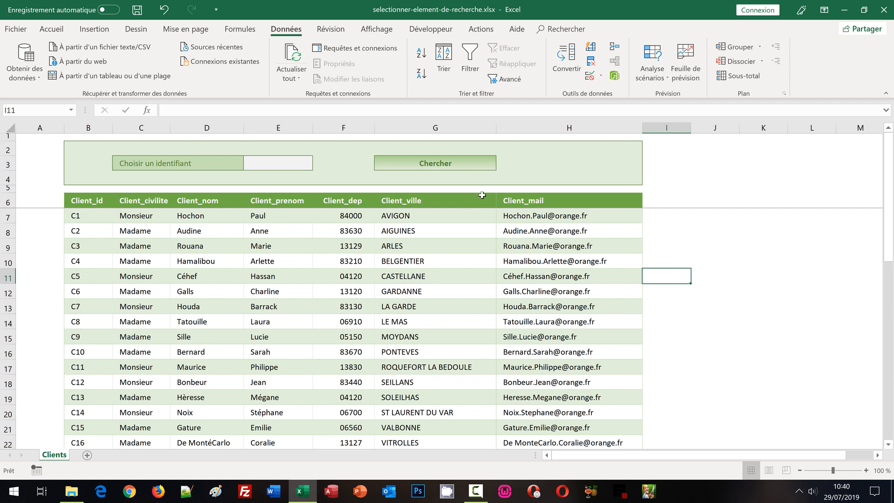
left_click(278, 162)
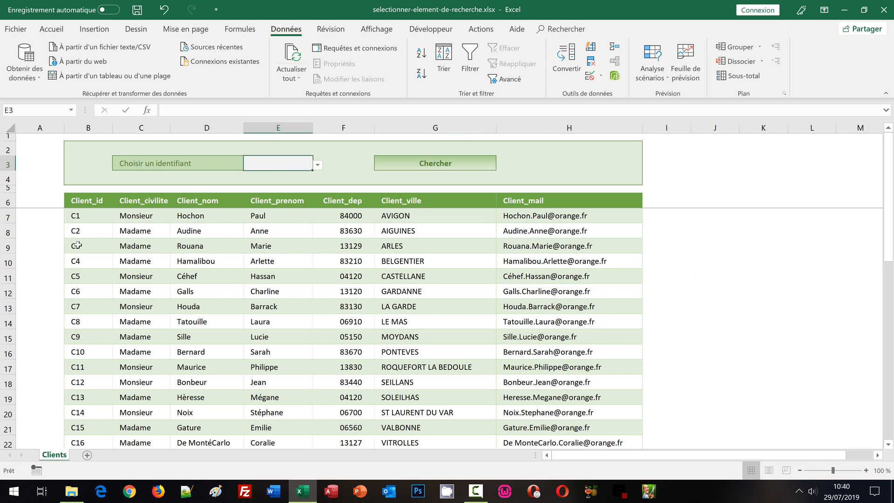
left_click_drag(77, 245, 358, 245)
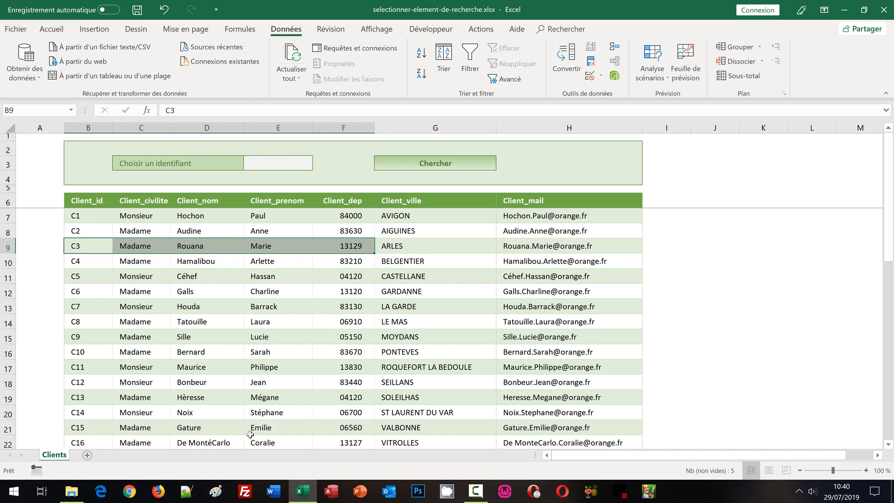
- Create range names for the whole client table from its left column only (Colonne de gauche), replacing the existing Client_id definition
left_click(139, 229)
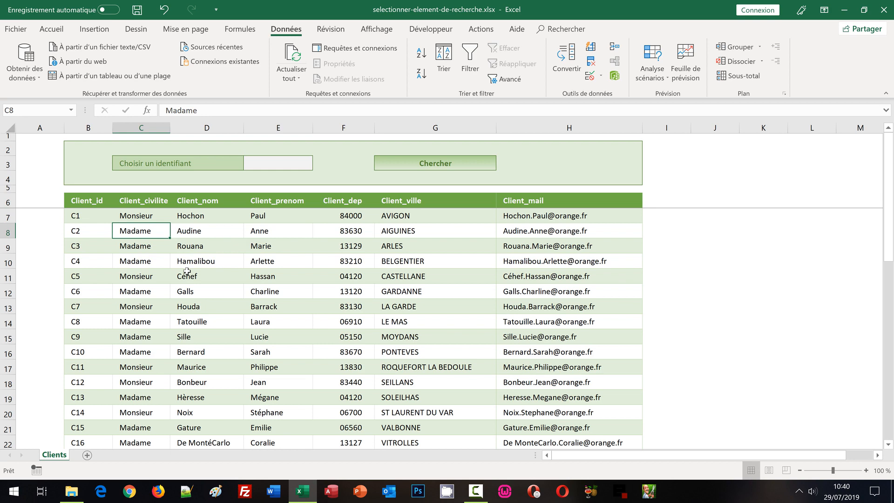
key("ctrl+a")
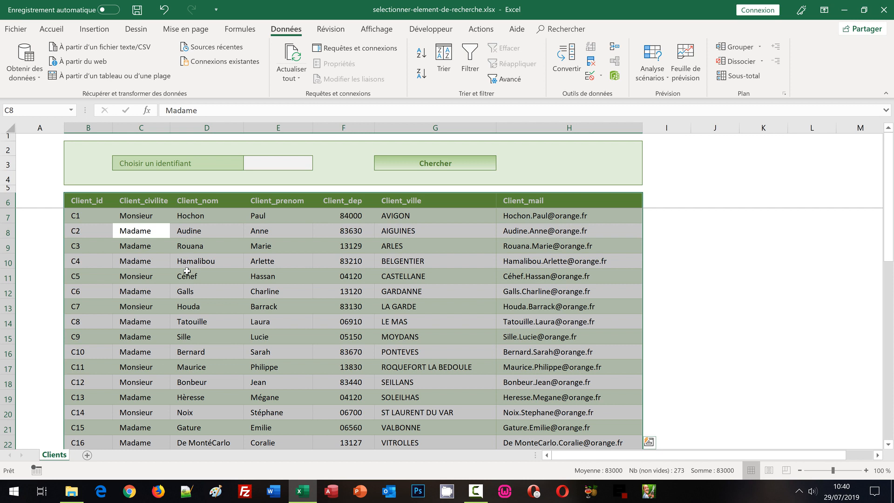
left_click(236, 29)
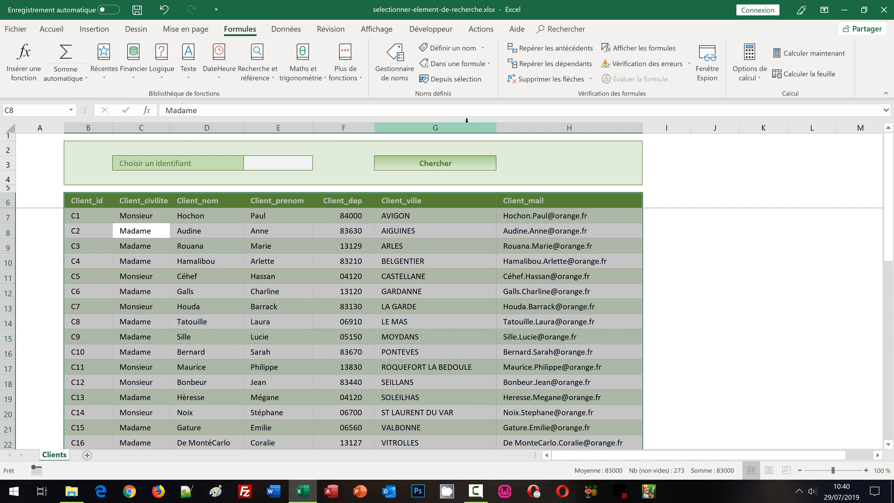
left_click(448, 80)
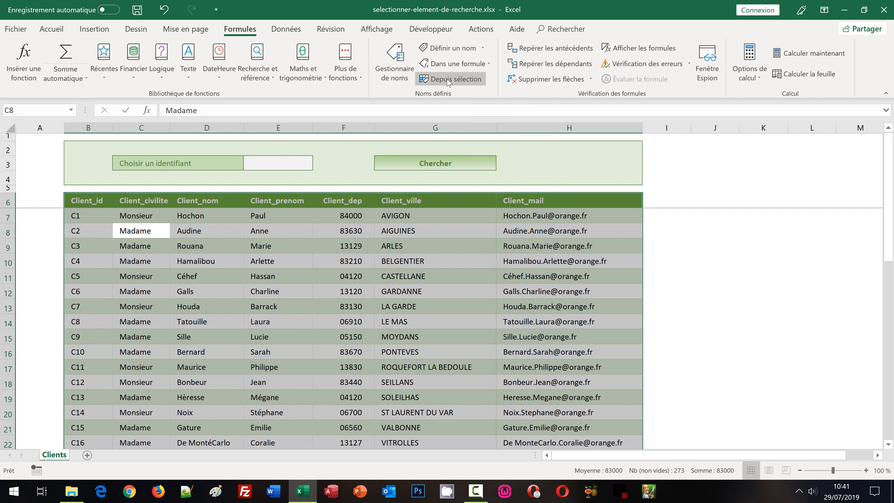
left_click_drag(369, 123, 313, 119)
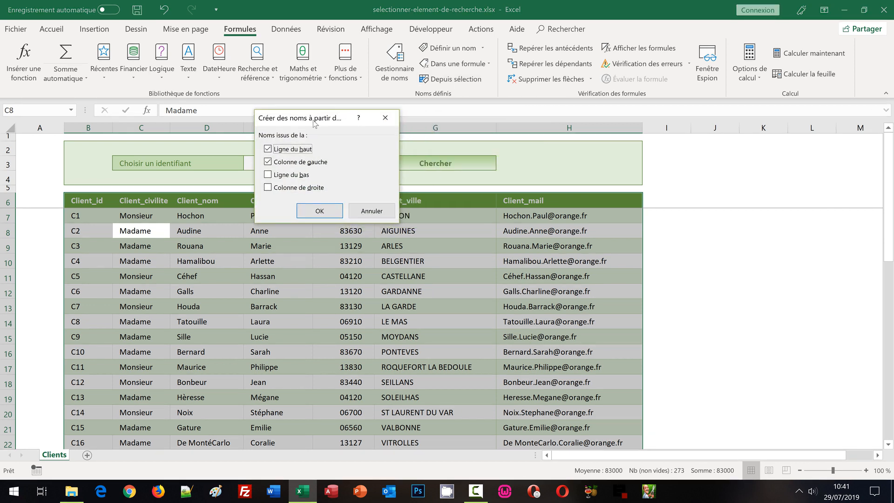
left_click(268, 150)
left_click(320, 212)
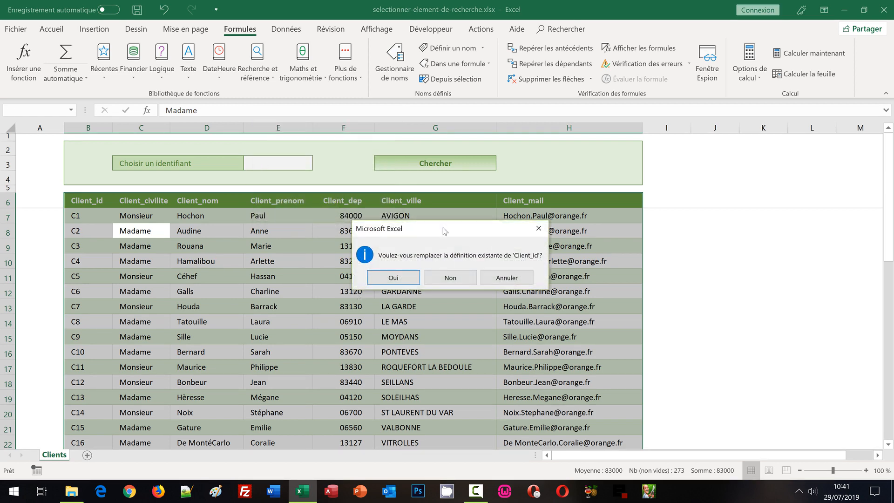
left_click_drag(445, 231, 314, 124)
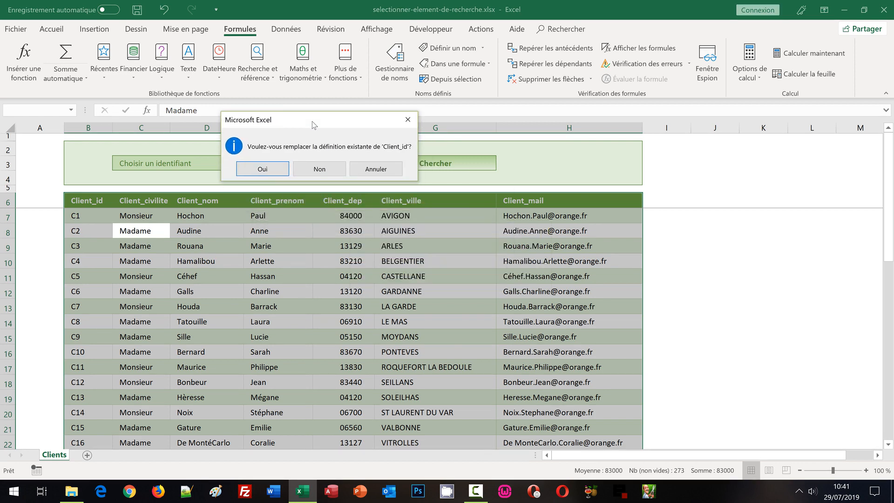
left_click(264, 171)
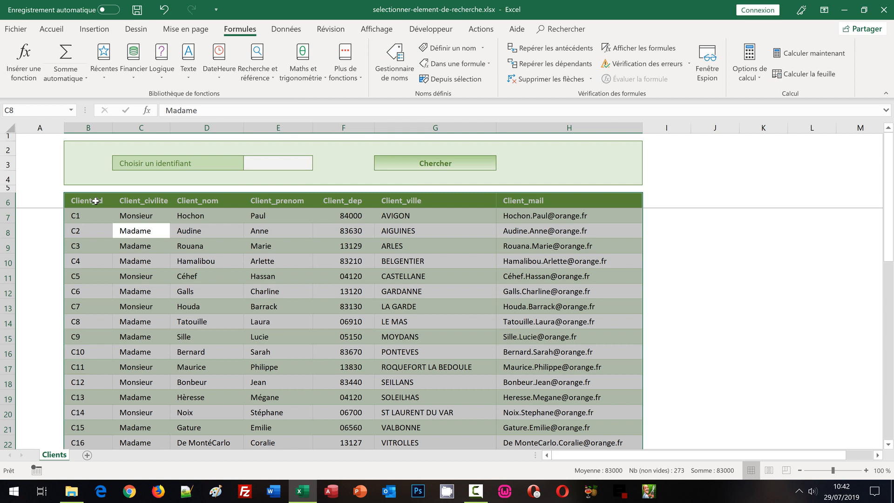
- Go to the named range _C18 and review the list of defined names
left_click(71, 111)
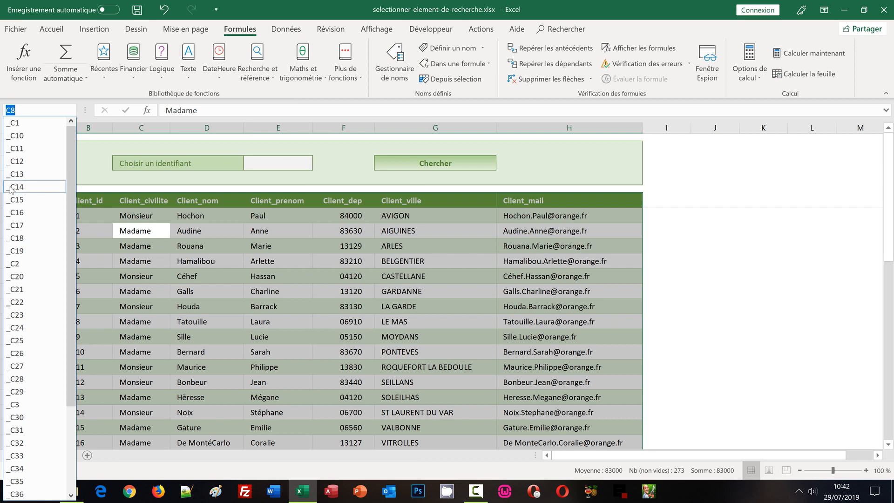
left_click(20, 239)
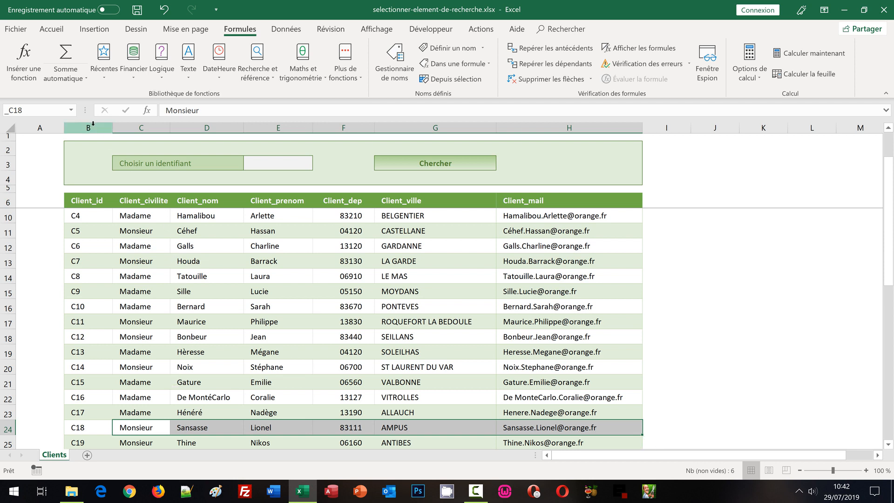
left_click(72, 110)
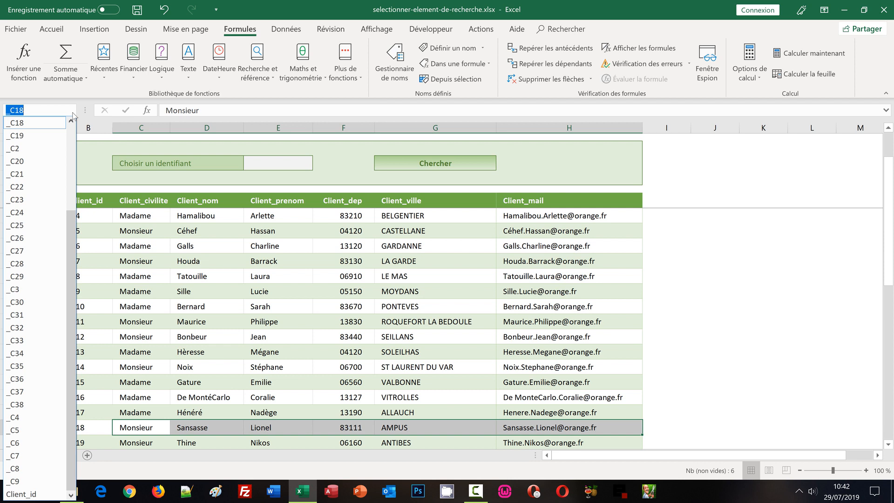
left_click(713, 283)
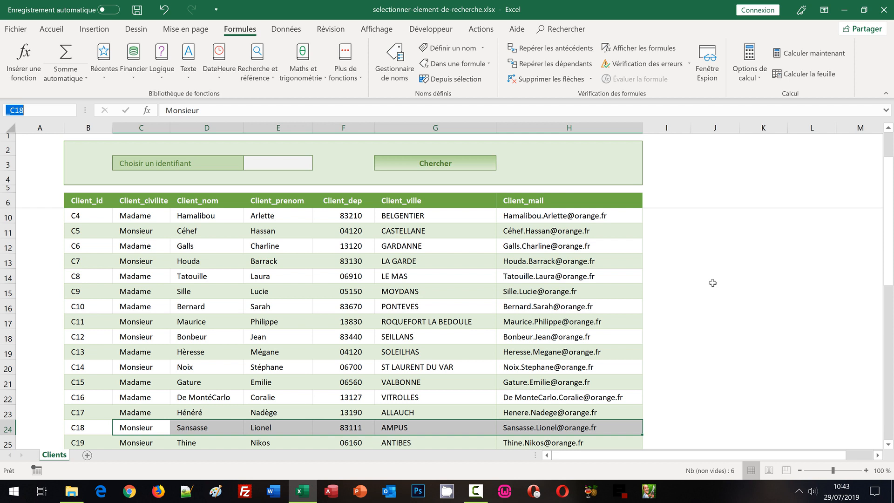
- Replace the content of cell G3 with a Lien_hypertexte formula whose link location is "#_" & E3
left_click(474, 166)
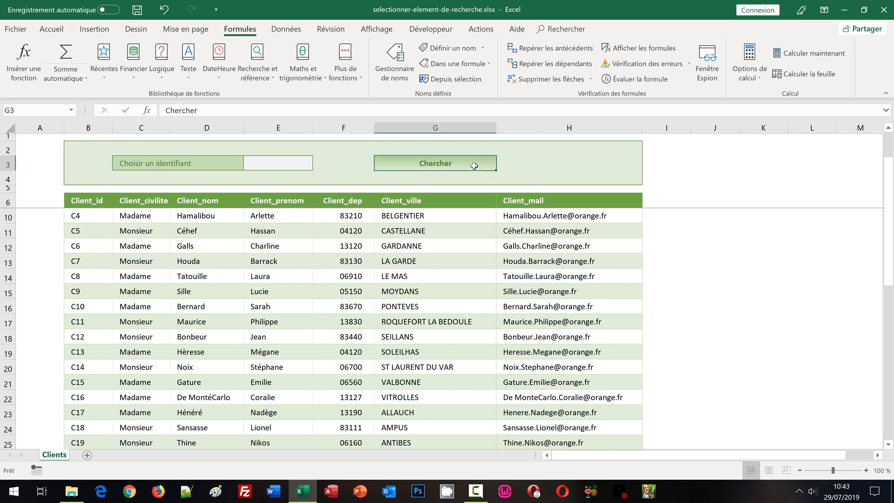
type("=")
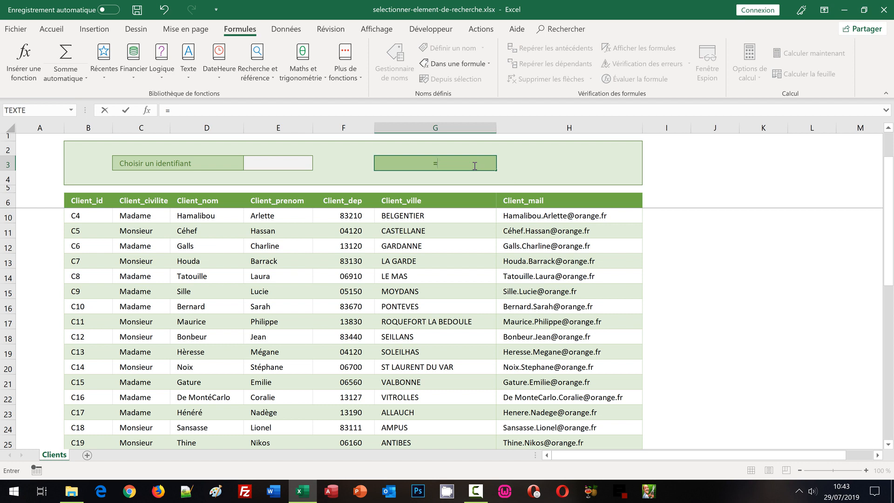
type("L")
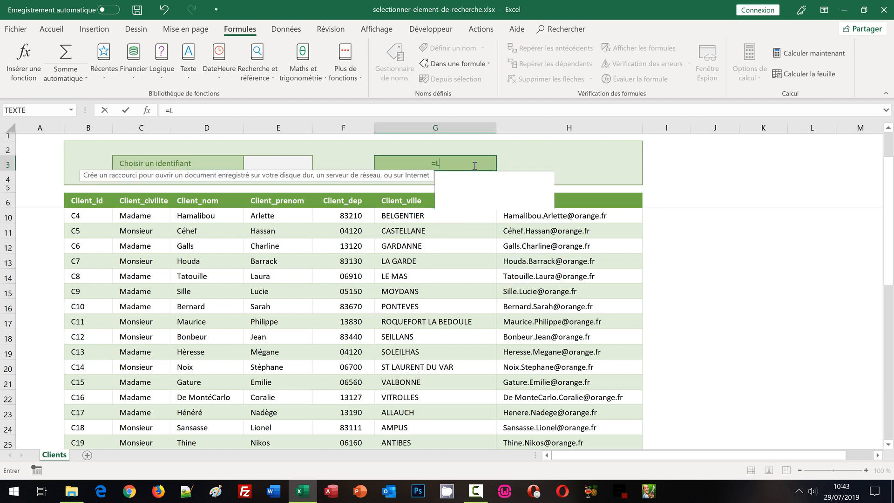
type("ien_")
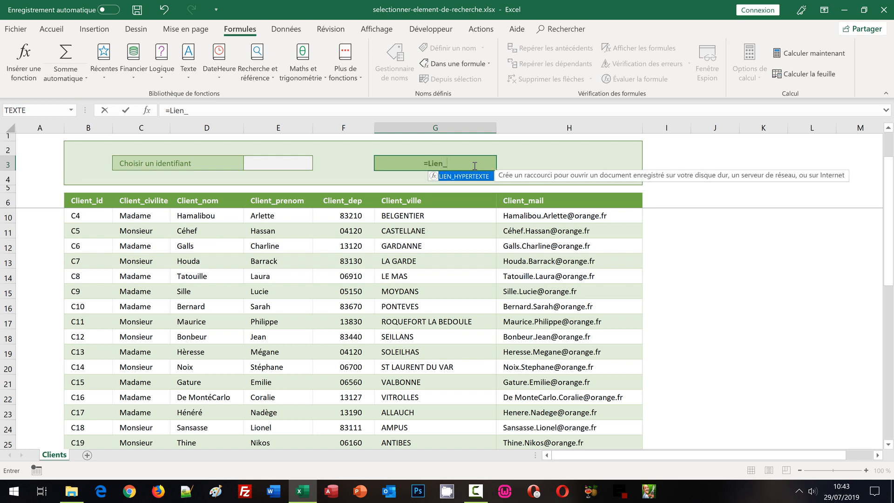
type("hypertexte")
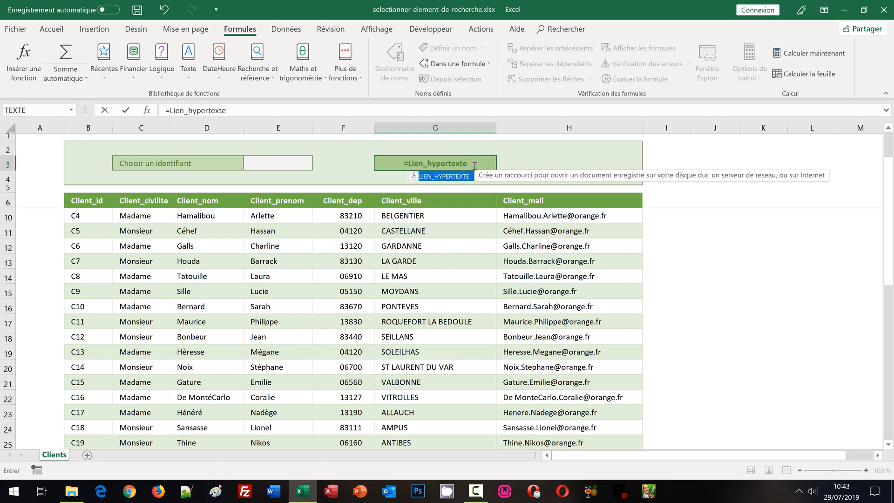
type("(")
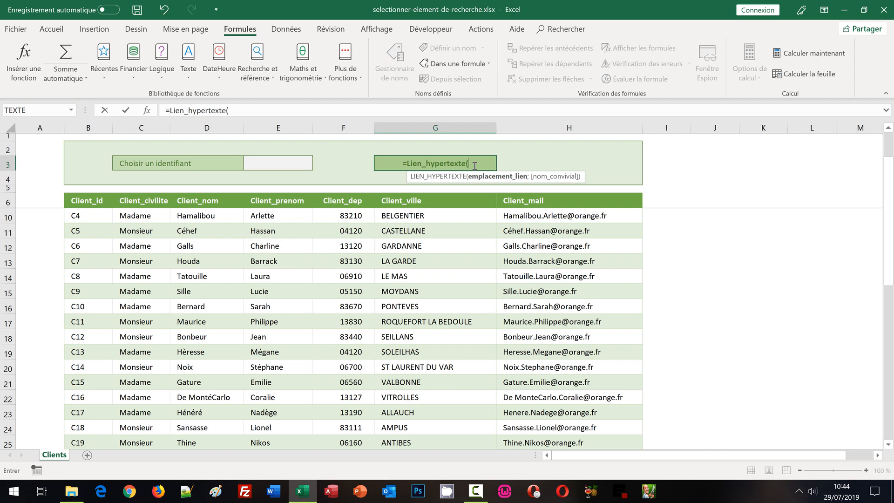
type("\"")
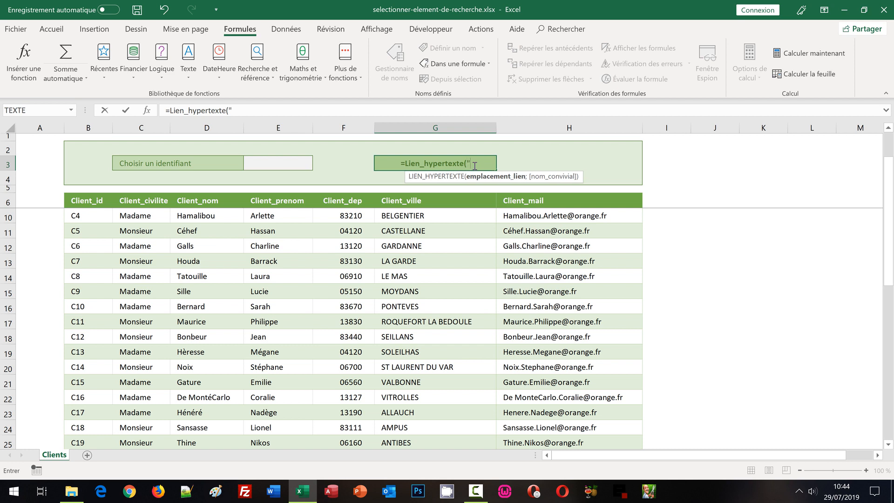
type("#")
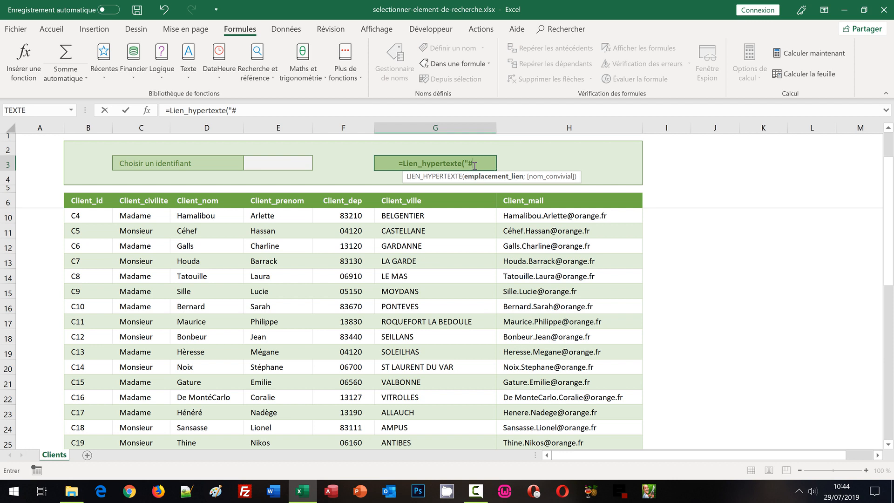
type("_")
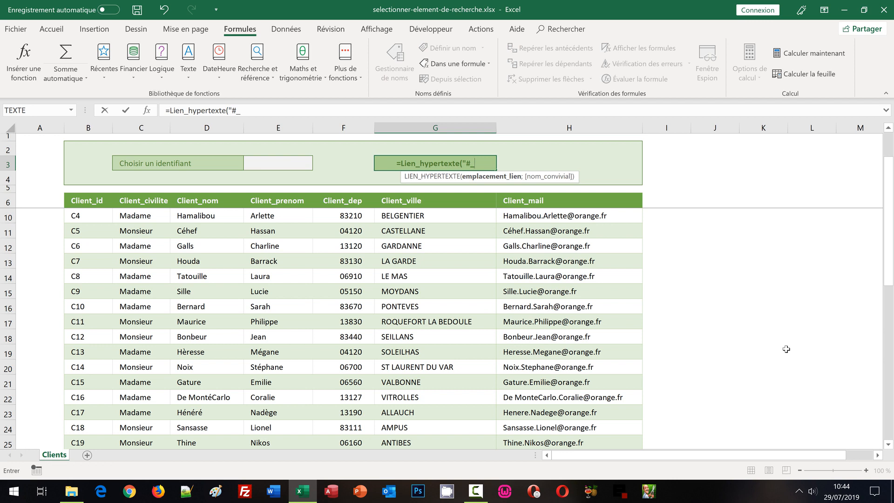
type("\"")
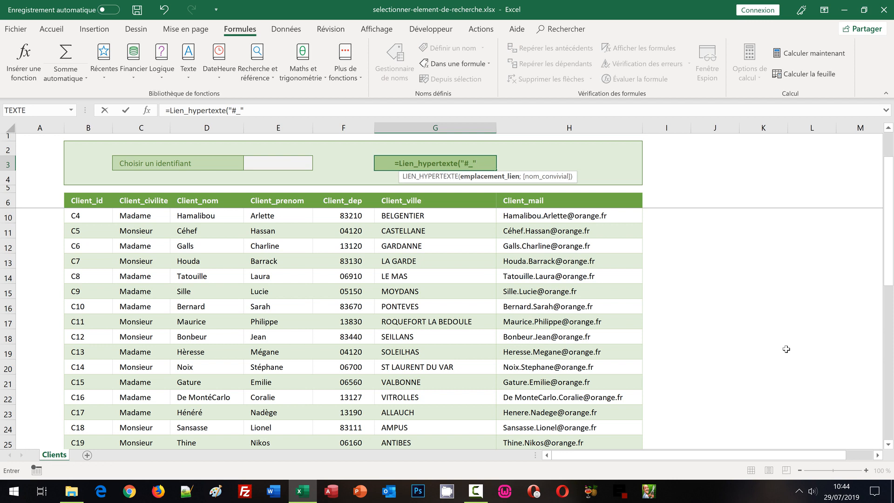
type(" &")
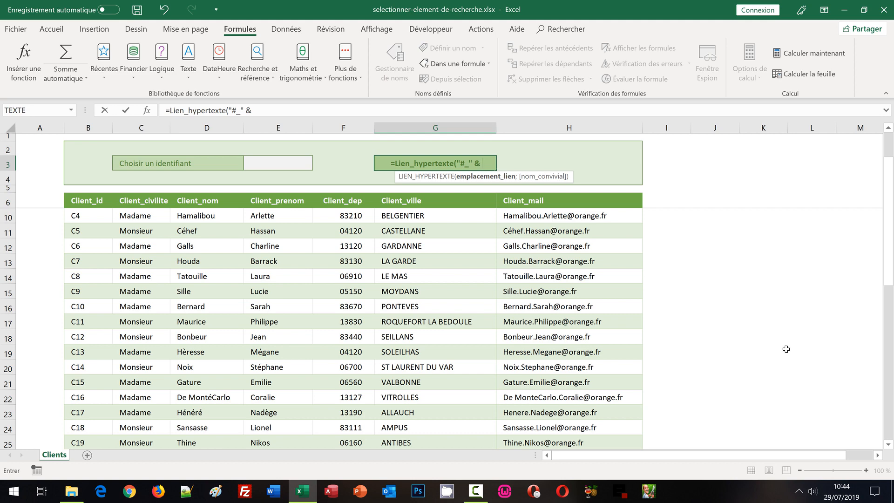
scroll(787, 348, "up", 1)
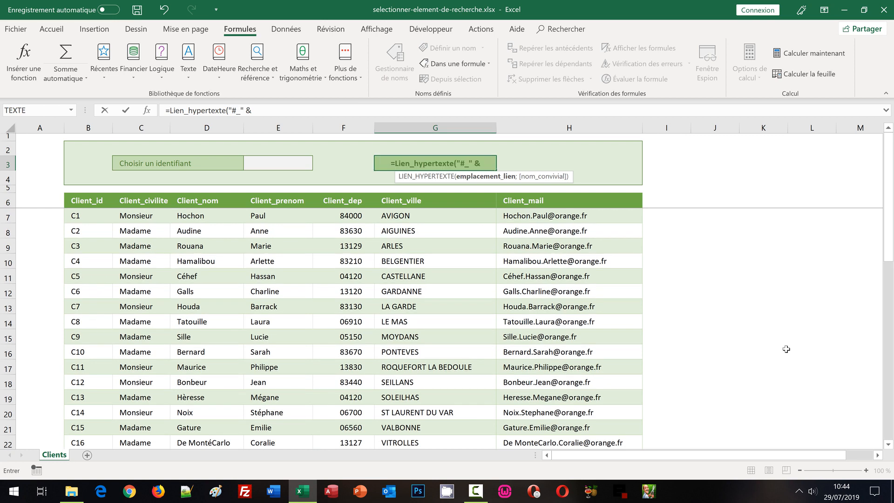
left_click(253, 163)
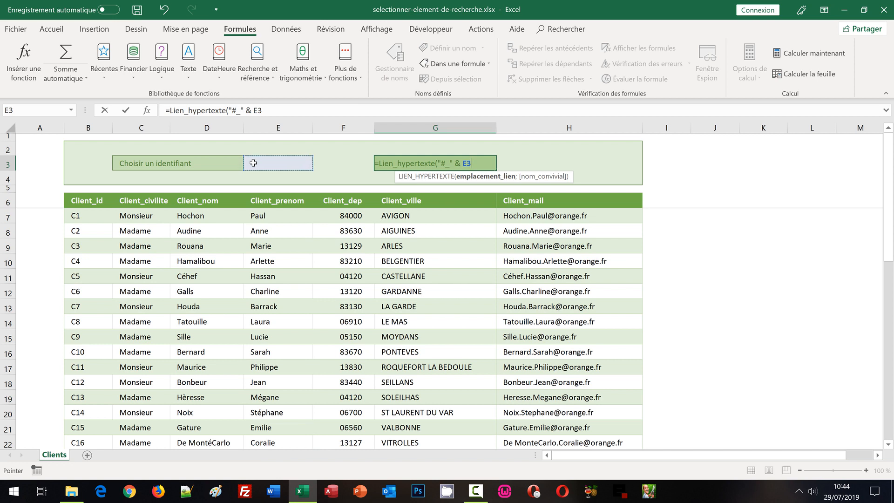
- Set the link's friendly name to "Rechercher" and complete the formula in G3
type(";")
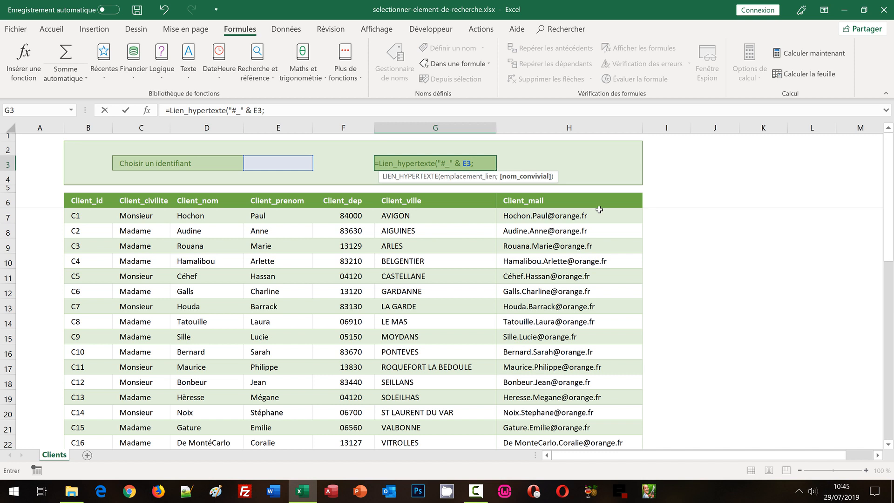
type("\"")
type("Recherc")
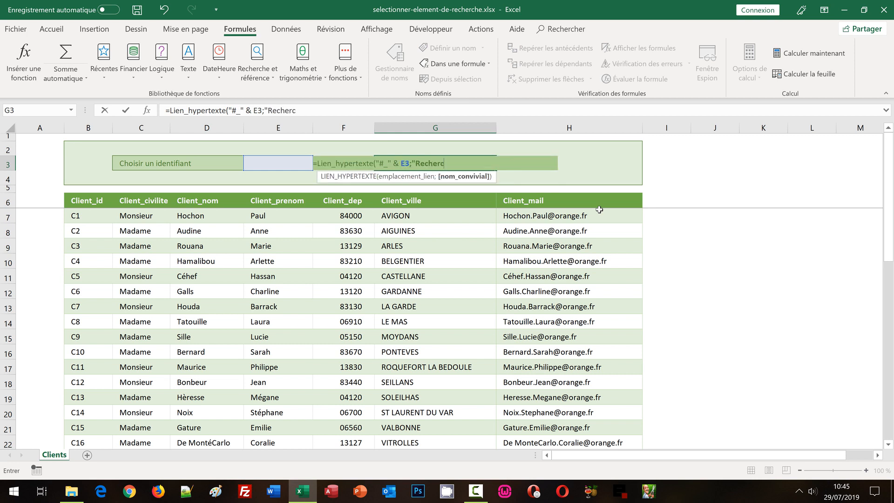
type("her\")")
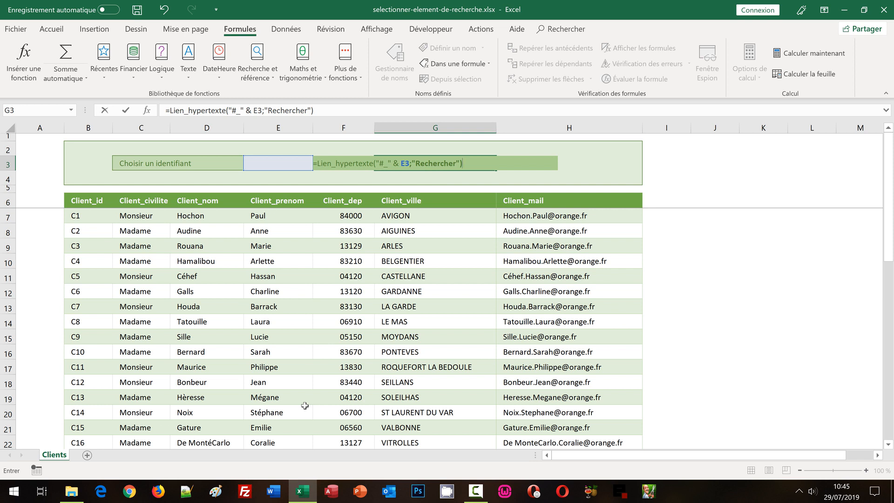
key("Return")
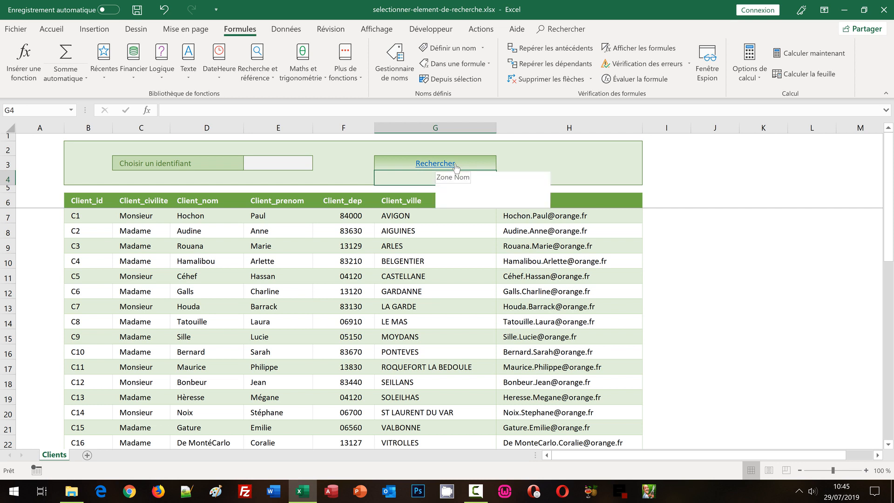
- Choose identifier C23 in cell E3 and follow the Rechercher link to that client's record
left_click(269, 161)
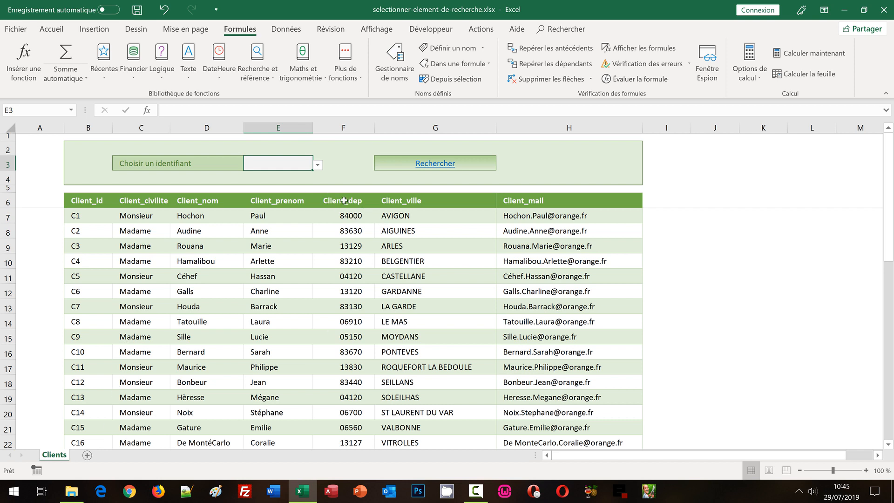
left_click(318, 165)
left_click(320, 217)
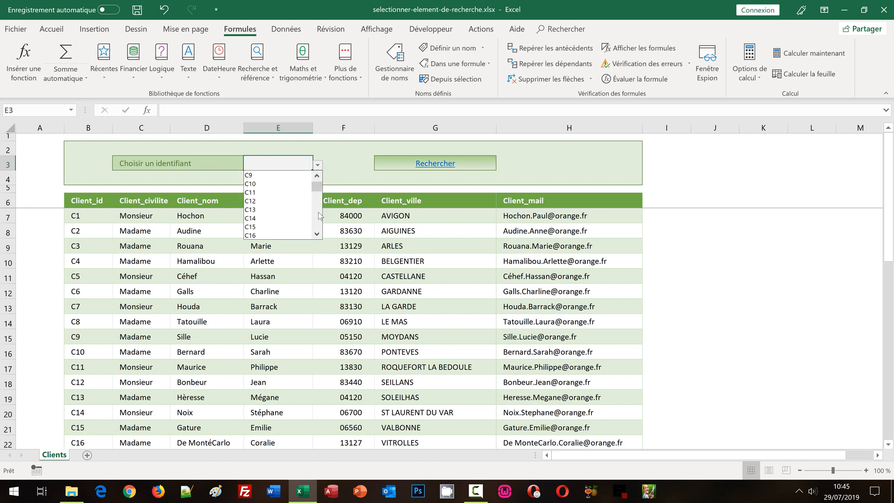
left_click(319, 217)
left_click(271, 227)
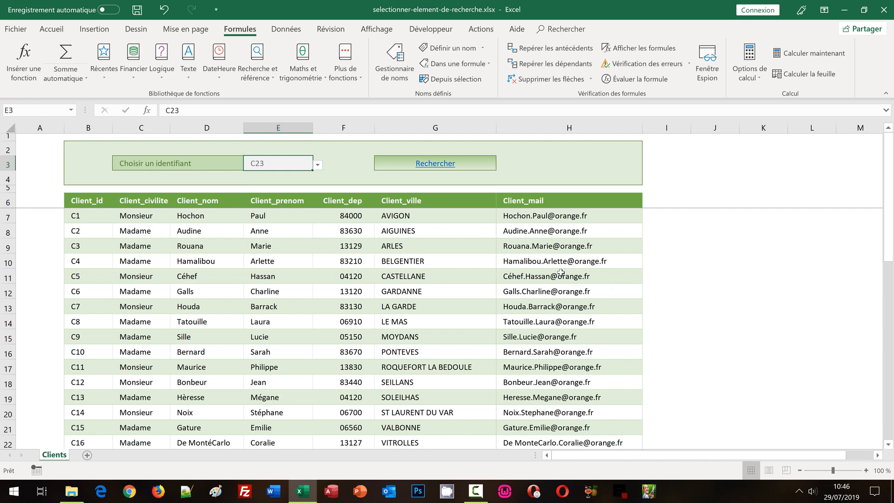
left_click(435, 165)
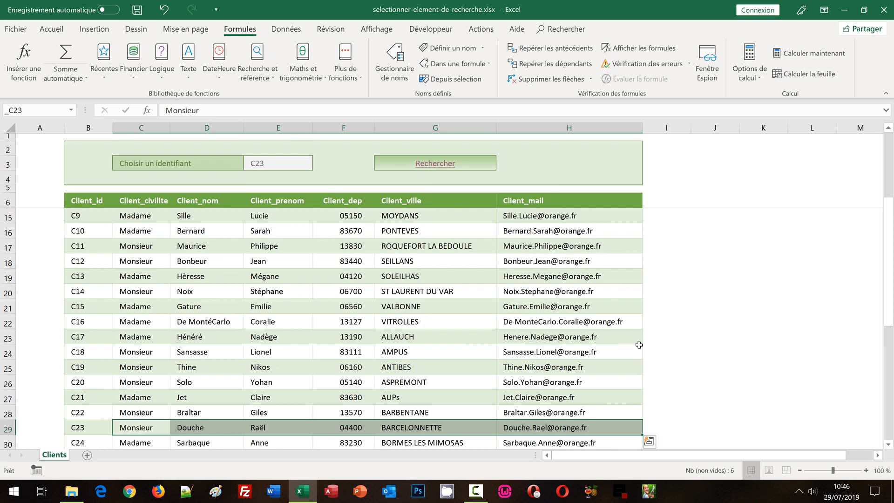